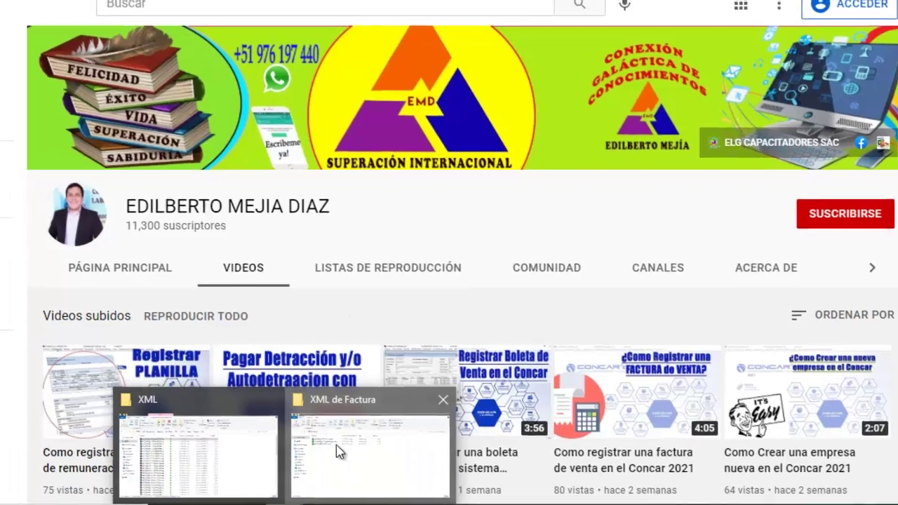
# Switch from the YouTube channel page to the 'XML de Factura' folder with its three invoice XML files
pyautogui.click(340, 438)
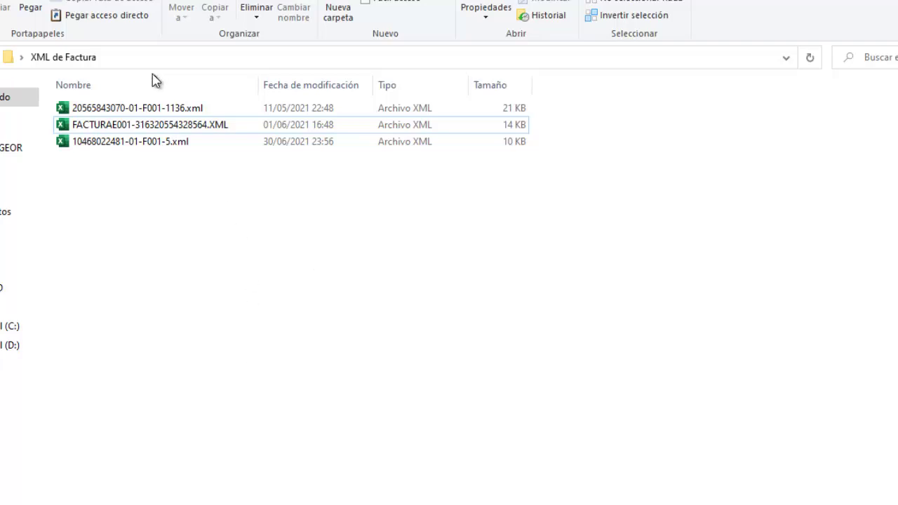
# Launch Excel from Windows search with 'exce' and create a blank workbook (Libro en blanco)
pyautogui.click(188, 125)
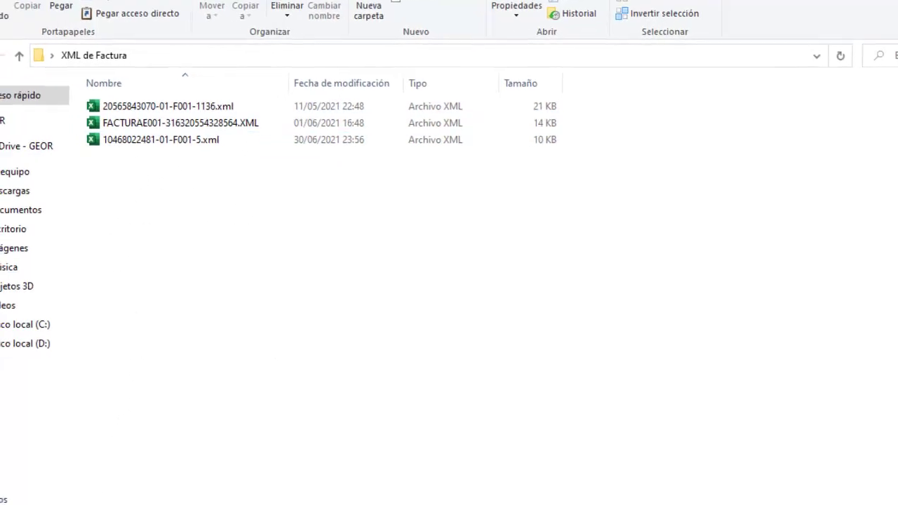
pyautogui.click(137, 491)
pyautogui.write('exc')
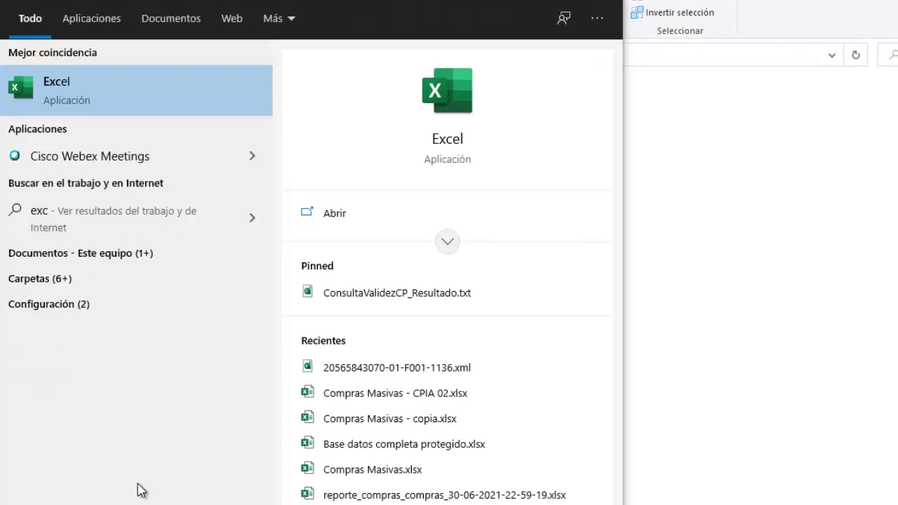
pyautogui.write('e')
pyautogui.click(457, 87)
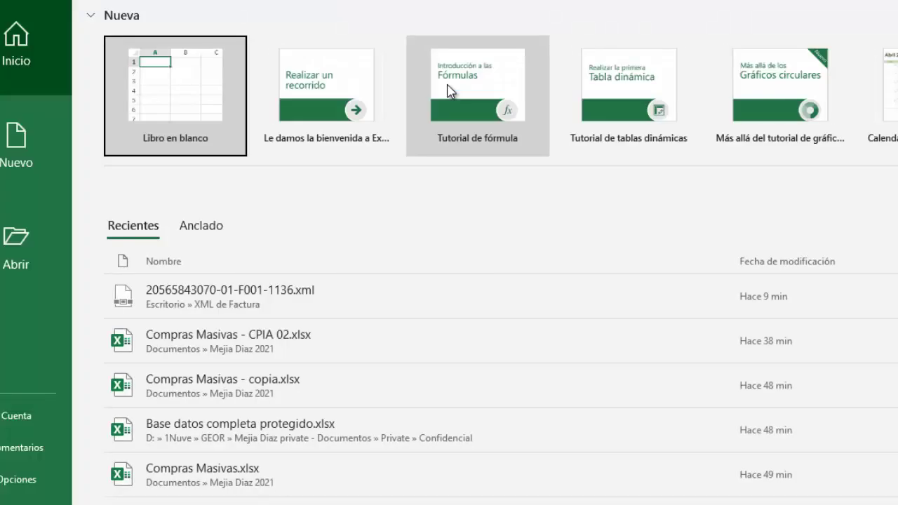
pyautogui.click(192, 69)
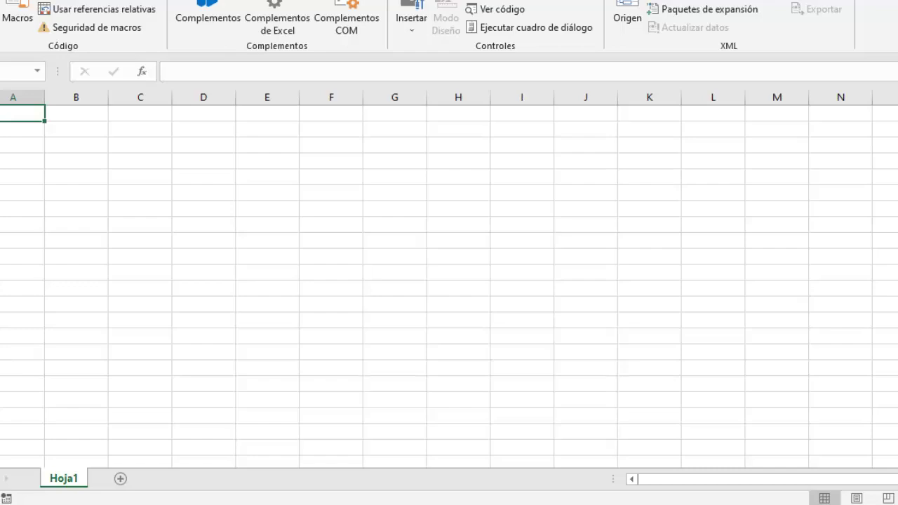
# Enable the Programador tab under Opciones > Personalizar cinta de opciones
pyautogui.hotkey('alt', 'a')
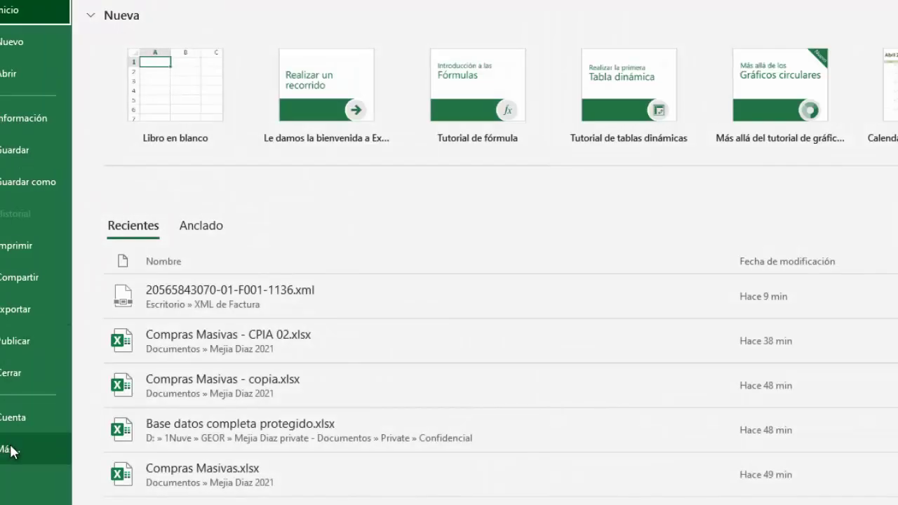
pyautogui.click(11, 452)
pyautogui.click(124, 477)
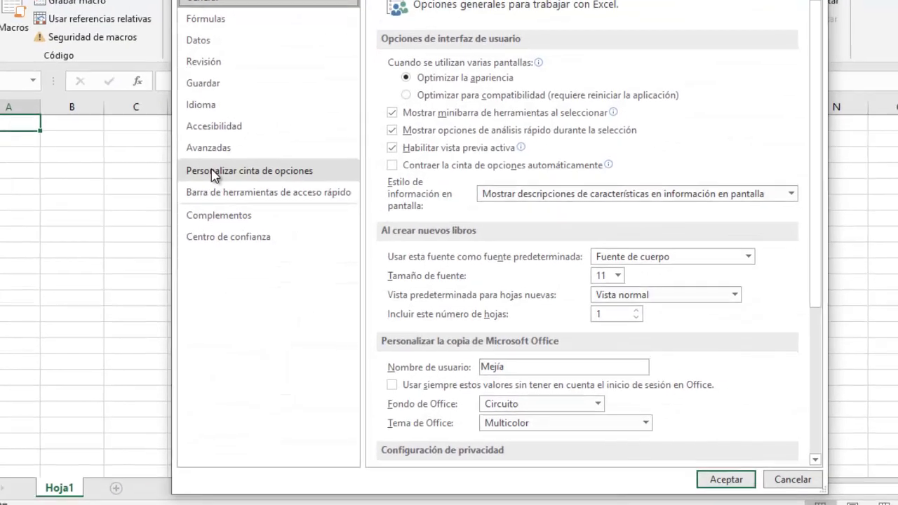
pyautogui.click(213, 174)
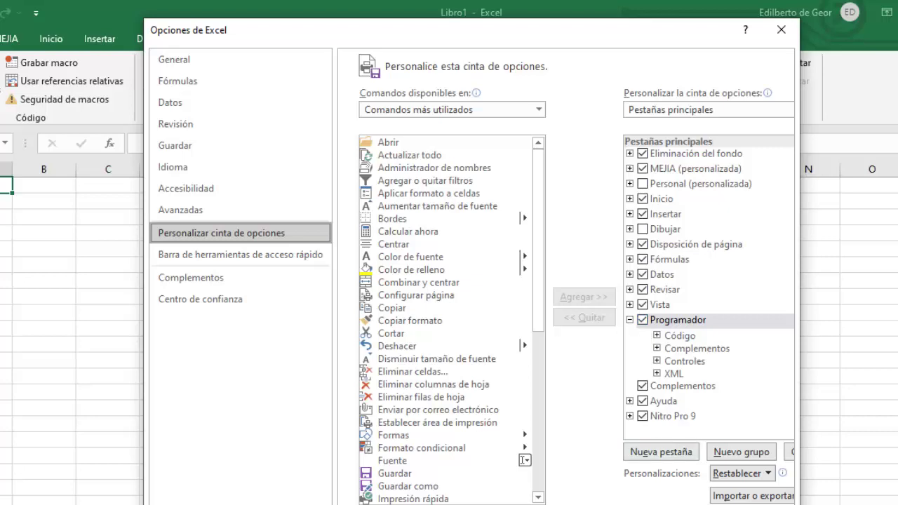
pyautogui.press('Return')
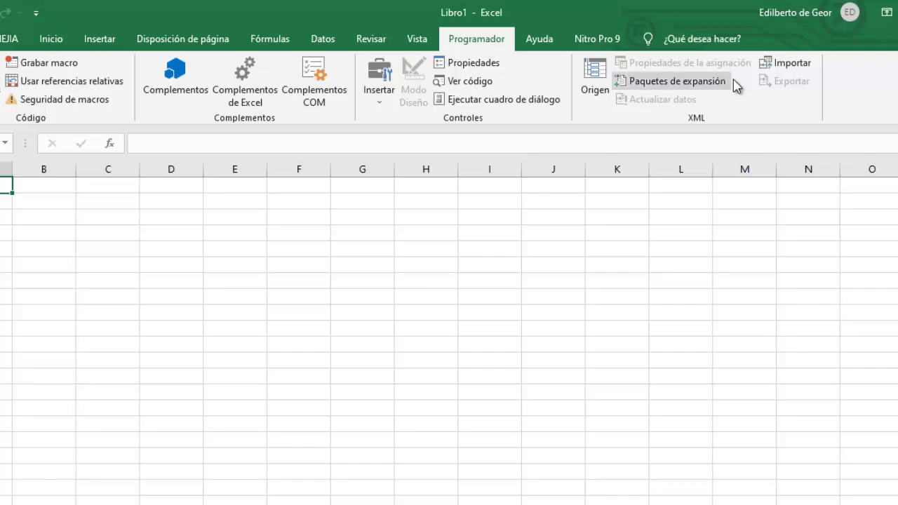
pyautogui.click(775, 64)
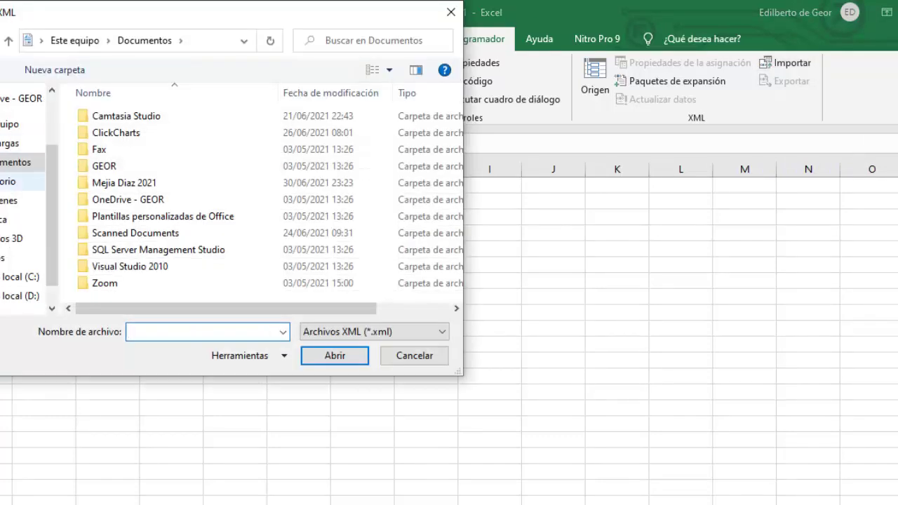
pyautogui.click(9, 182)
pyautogui.click(144, 154)
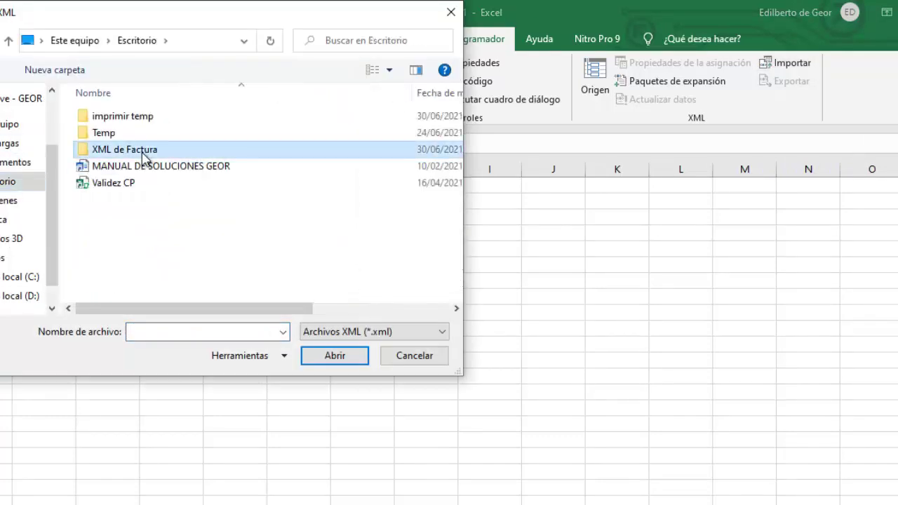
pyautogui.doubleClick(144, 152)
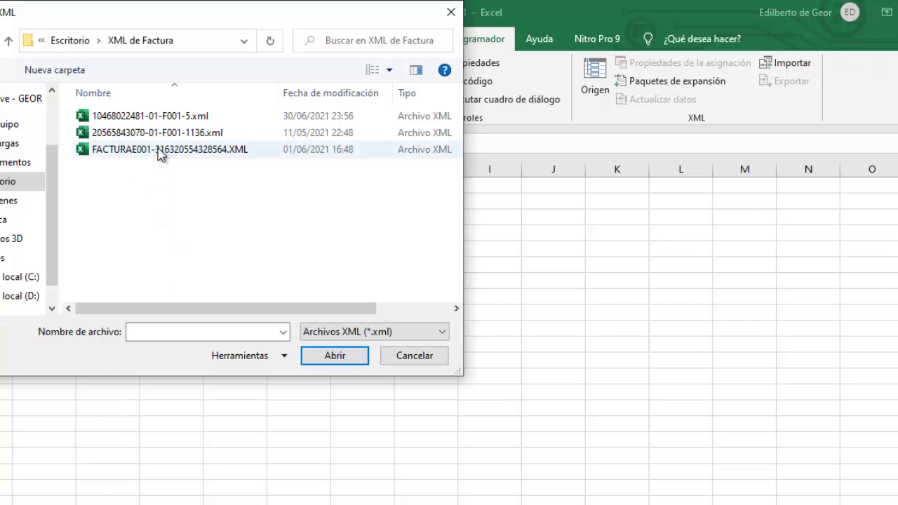
pyautogui.click(196, 118)
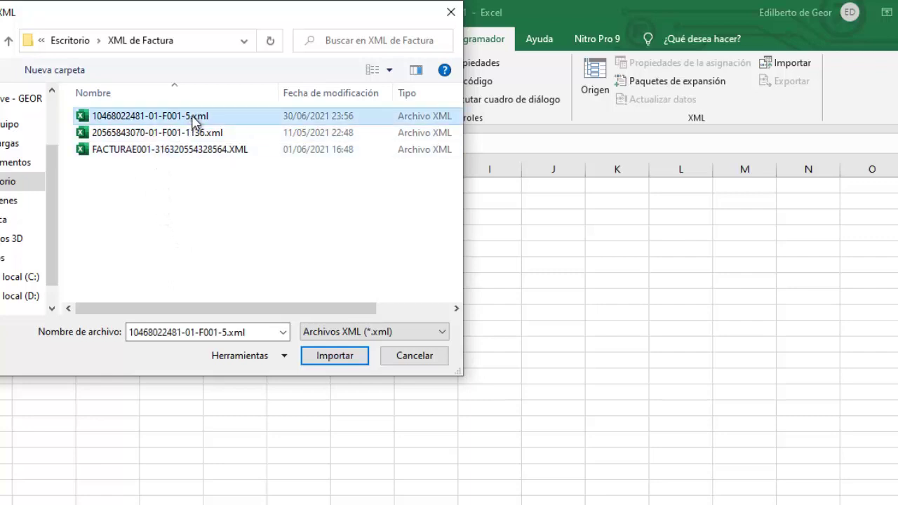
pyautogui.click(337, 358)
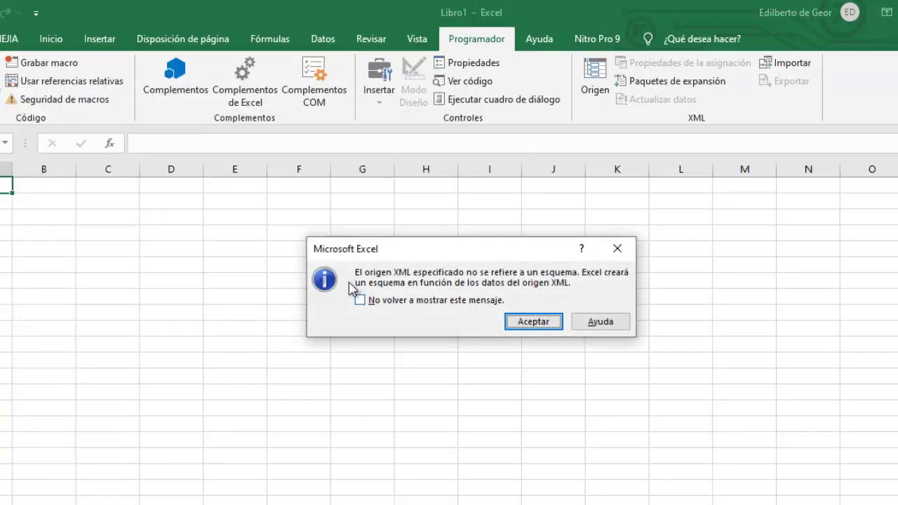
pyautogui.click(533, 322)
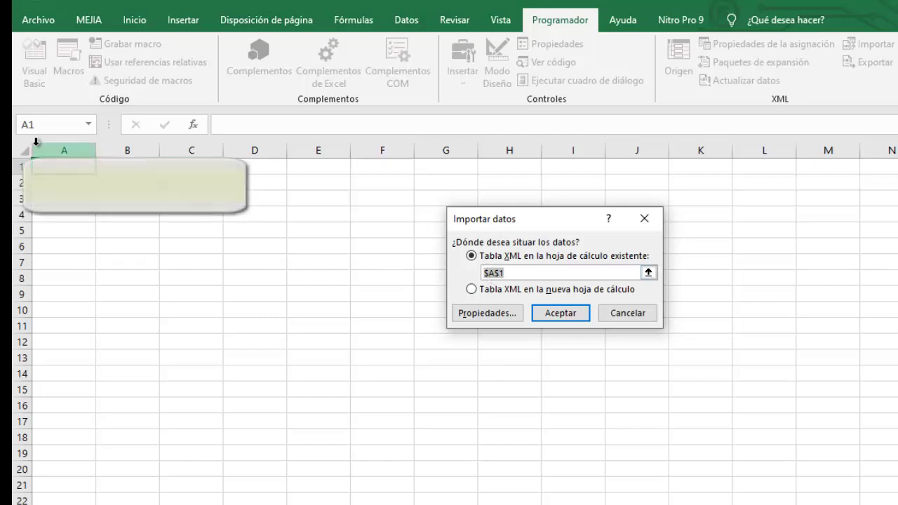
pyautogui.click(552, 312)
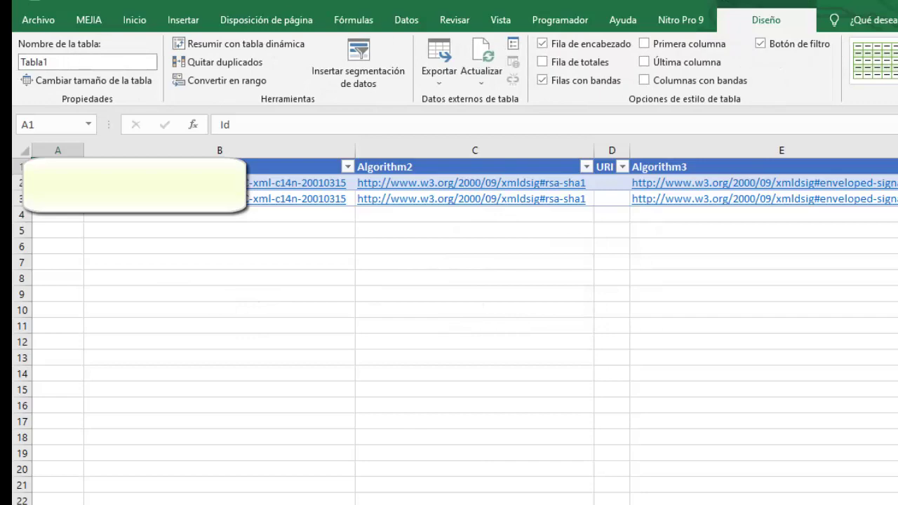
# Review Tabla1's columns out to CP for both invoice lines, then select rows 2–3
pyautogui.hscroll(2, 463, 323)
pyautogui.hscroll(2, 463, 323)
pyautogui.hscroll(2, 463, 322)
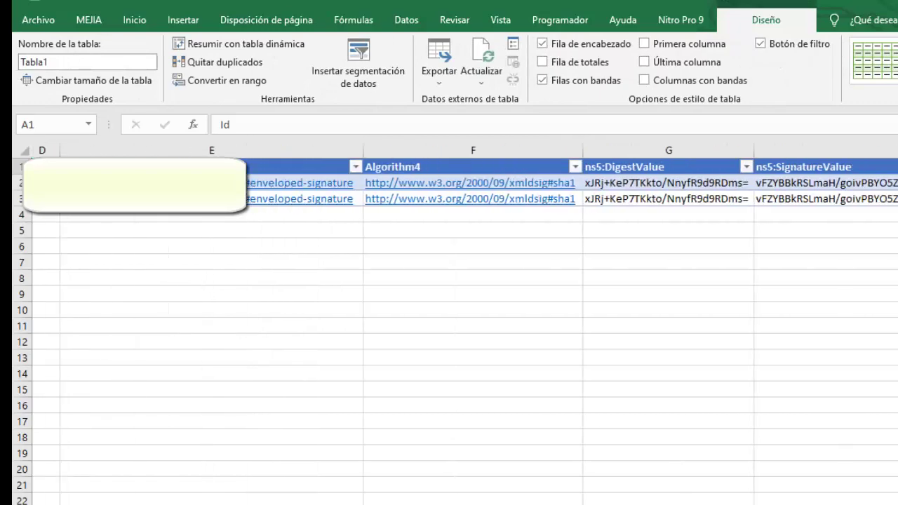
pyautogui.hscroll(2, 463, 323)
pyautogui.hscroll(2, 463, 322)
pyautogui.hscroll(3, 463, 323)
pyautogui.hscroll(2, 463, 322)
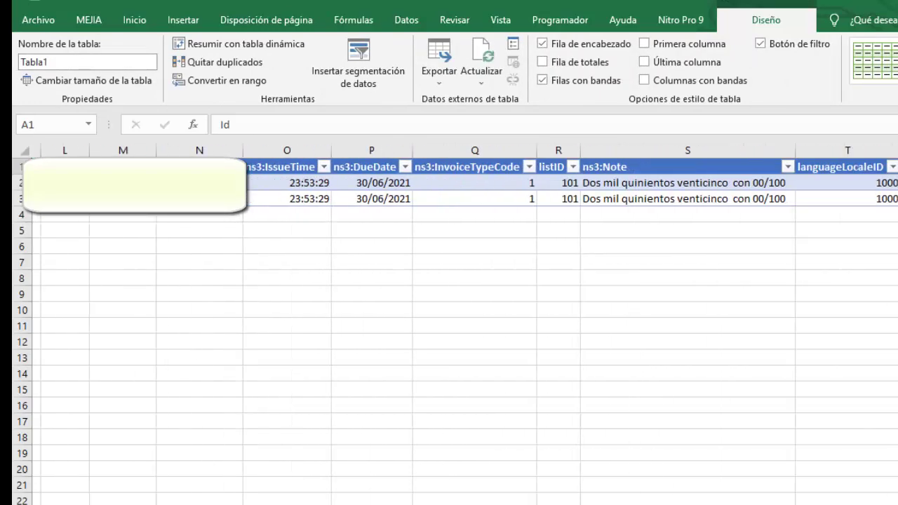
pyautogui.hscroll(2, 463, 323)
pyautogui.hscroll(2, 463, 323)
pyautogui.hscroll(2, 463, 323)
pyautogui.hscroll(3, 463, 323)
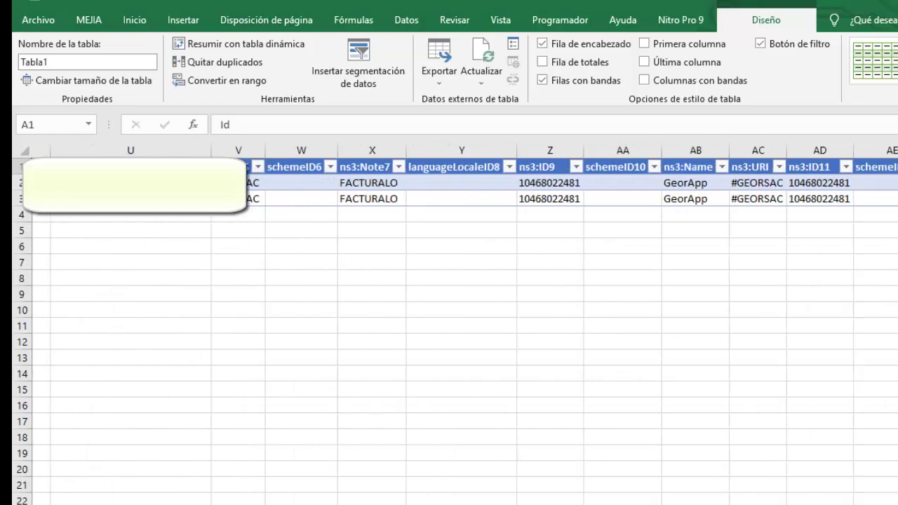
pyautogui.hscroll(3, 463, 323)
pyautogui.hscroll(2, 464, 323)
pyautogui.hscroll(3, 463, 323)
pyautogui.hscroll(3, 463, 322)
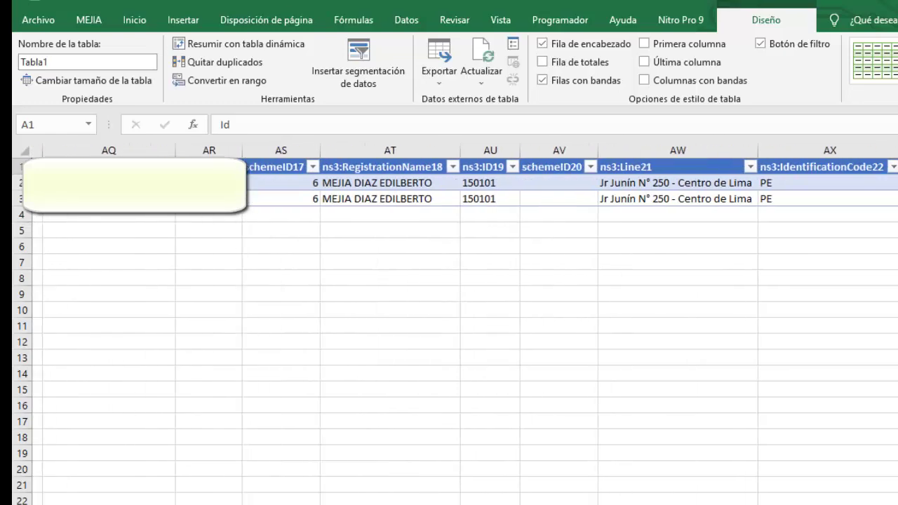
pyautogui.hscroll(2, 463, 323)
pyautogui.hscroll(3, 464, 322)
pyautogui.hscroll(3, 463, 323)
pyautogui.hscroll(2, 463, 323)
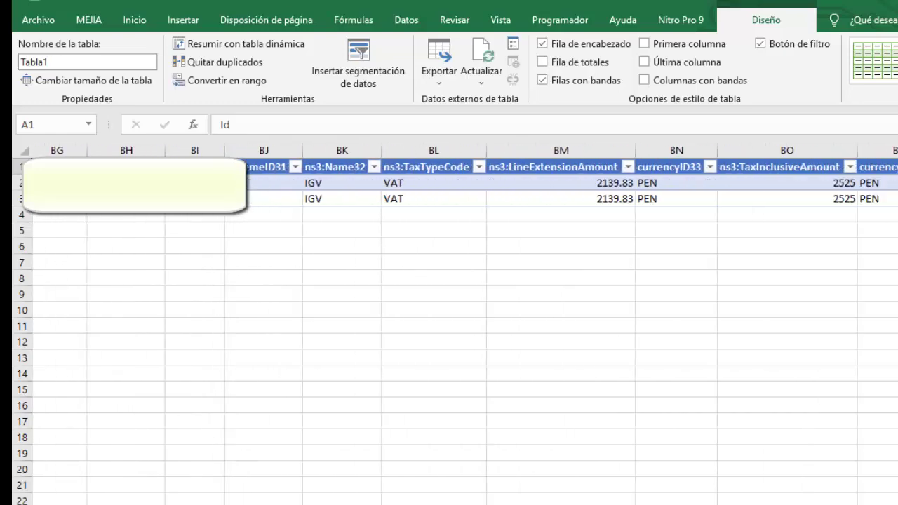
pyautogui.hscroll(1, 463, 323)
pyautogui.hscroll(2, 463, 323)
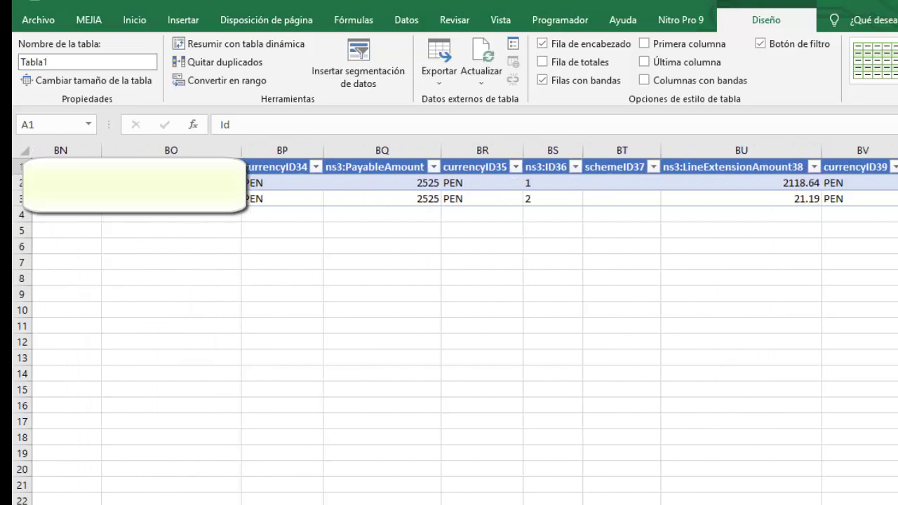
pyautogui.hscroll(3, 463, 323)
pyautogui.hscroll(2, 463, 323)
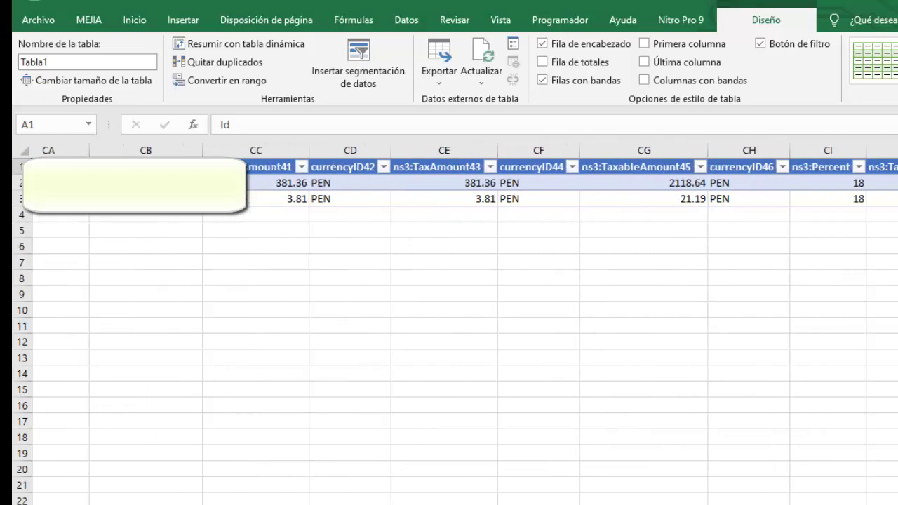
pyautogui.hscroll(-1, 463, 323)
pyautogui.hscroll(-1, 463, 323)
pyautogui.hscroll(-1, 463, 323)
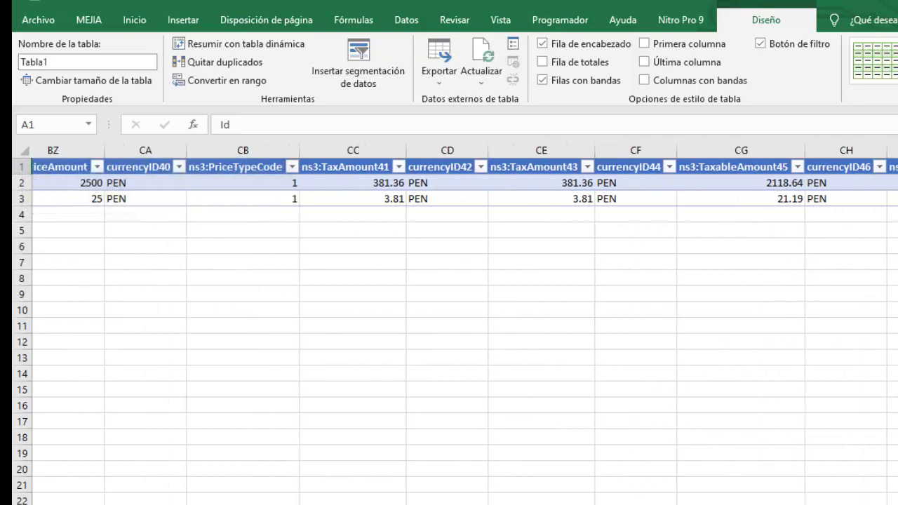
pyautogui.hscroll(3, 463, 323)
pyautogui.hscroll(1, 463, 323)
pyautogui.hscroll(-1, 464, 323)
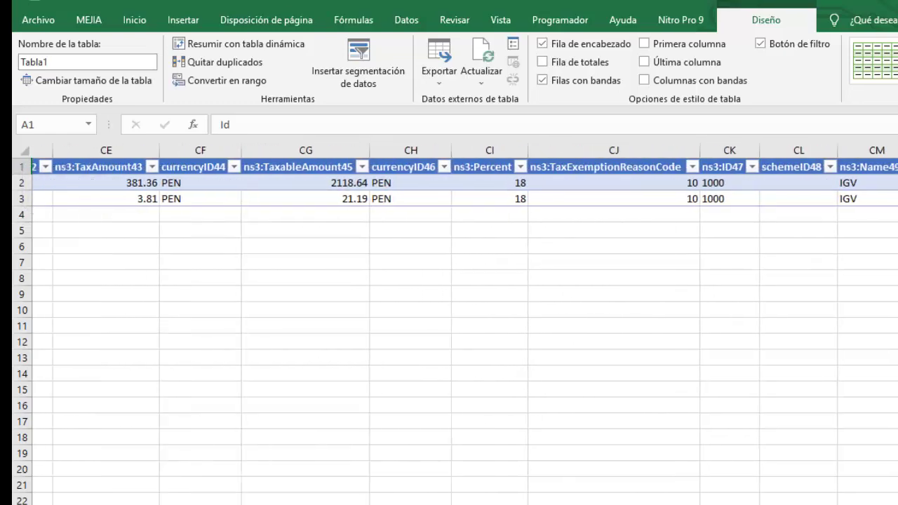
pyautogui.hscroll(-2, 463, 323)
pyautogui.hscroll(-6, 463, 322)
pyautogui.hscroll(-1, 463, 323)
pyautogui.hscroll(2, 464, 323)
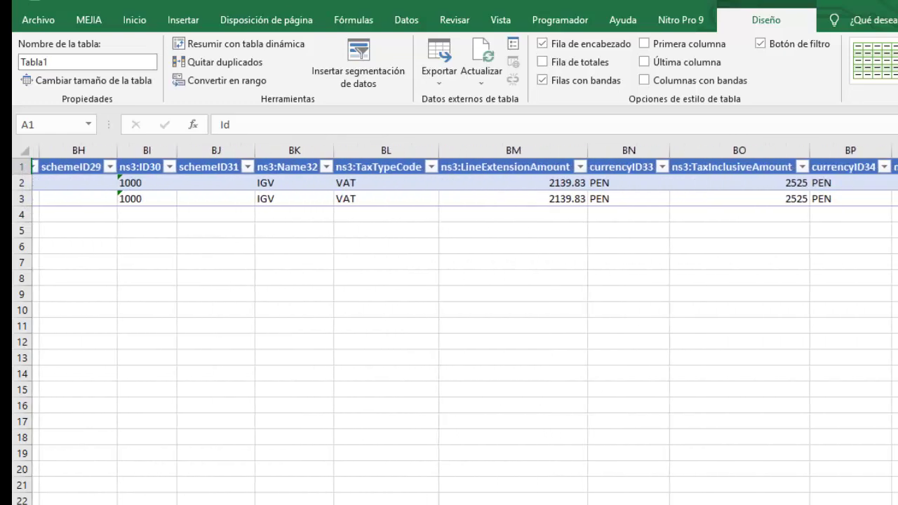
pyautogui.hscroll(2, 463, 323)
pyautogui.hscroll(3, 463, 323)
pyautogui.hscroll(2, 463, 323)
pyautogui.hscroll(2, 463, 322)
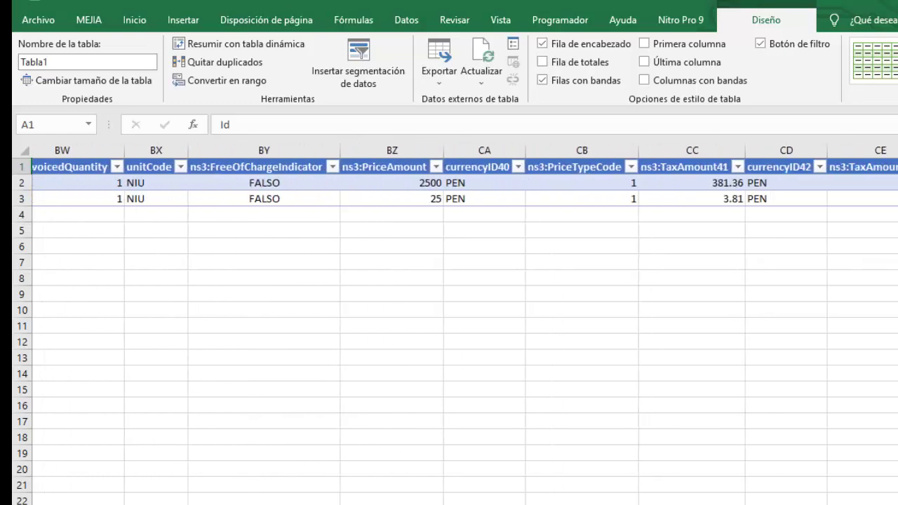
pyautogui.hscroll(2, 463, 323)
pyautogui.hscroll(3, 463, 323)
pyautogui.hscroll(1, 463, 323)
pyautogui.hscroll(4, 463, 323)
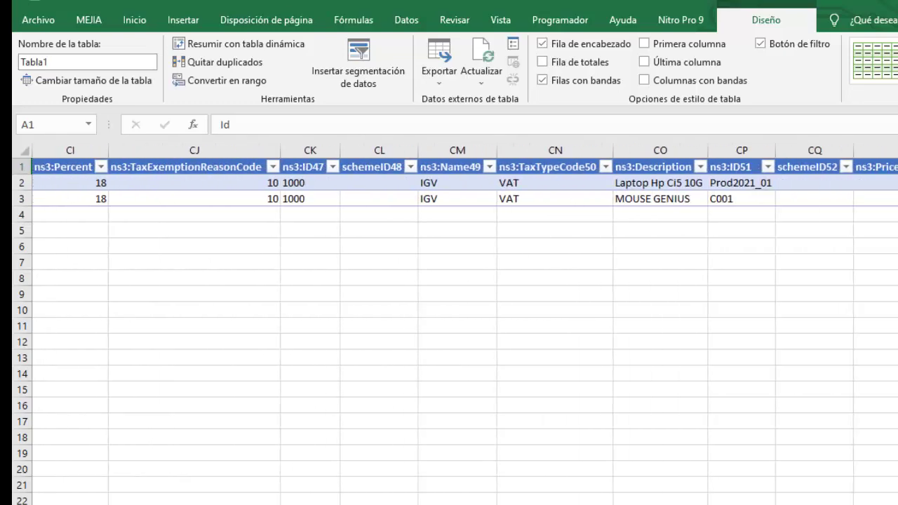
pyautogui.moveTo(12, 183); pyautogui.dragTo(13, 199)
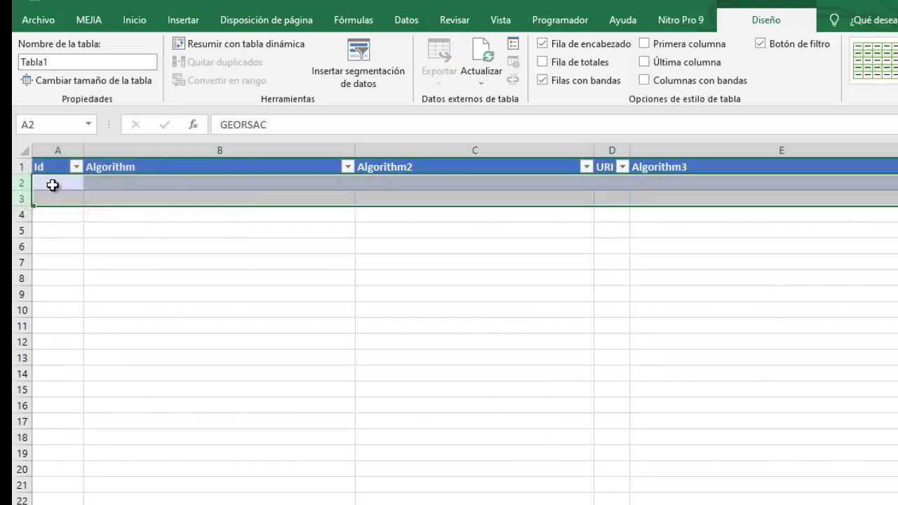
# Delete table rows 2–3 (Laptop Hp Ci5 10G and MOUSE GENIUS) with Ctrl+minus
pyautogui.hotkey('ctrl', '-')
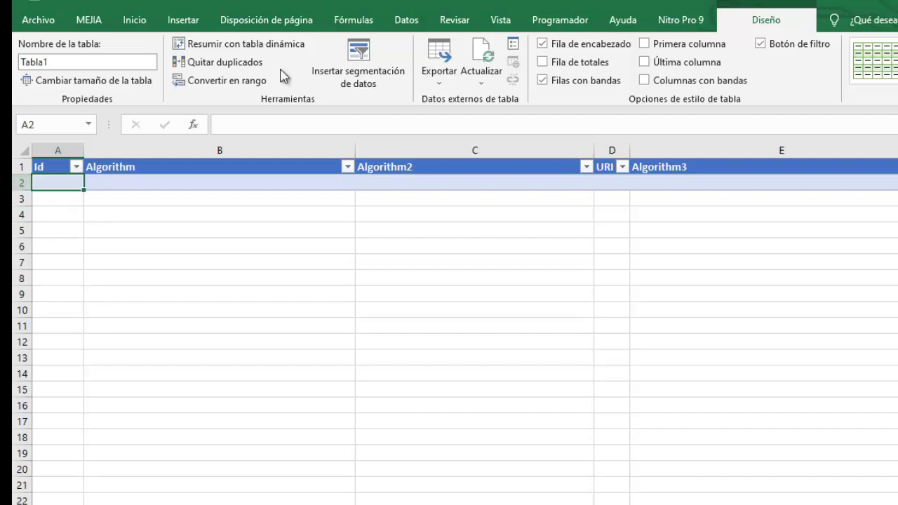
# Import all three invoice XML files together into Tabla1 and dismiss the import error report
pyautogui.click(584, 27)
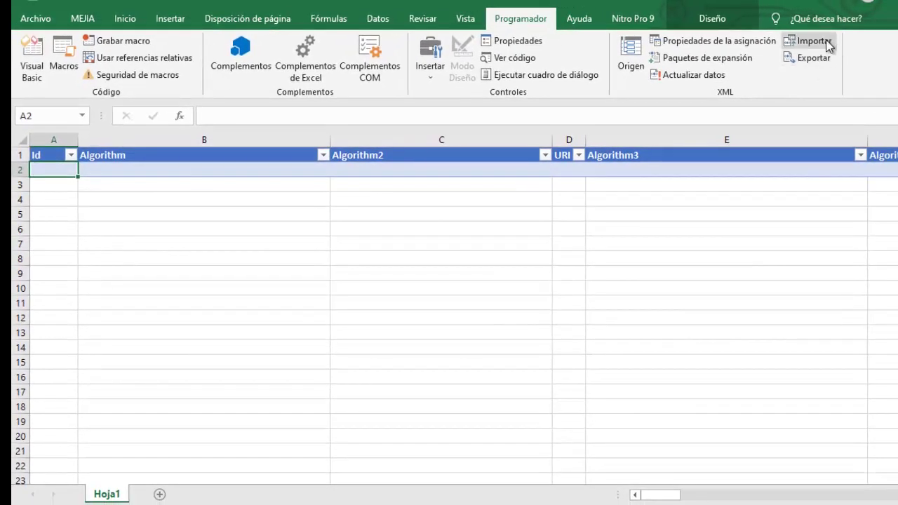
pyautogui.click(828, 43)
pyautogui.moveTo(281, 160); pyautogui.dragTo(193, 62)
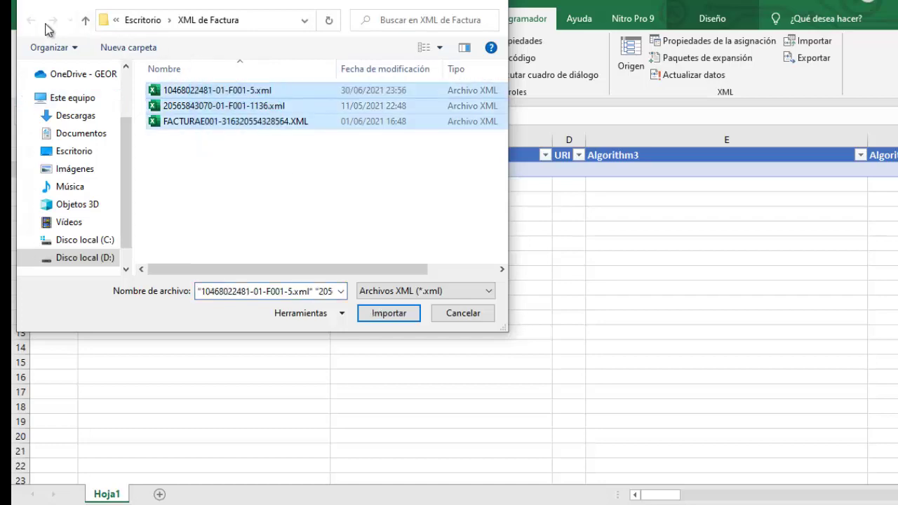
pyautogui.click(381, 317)
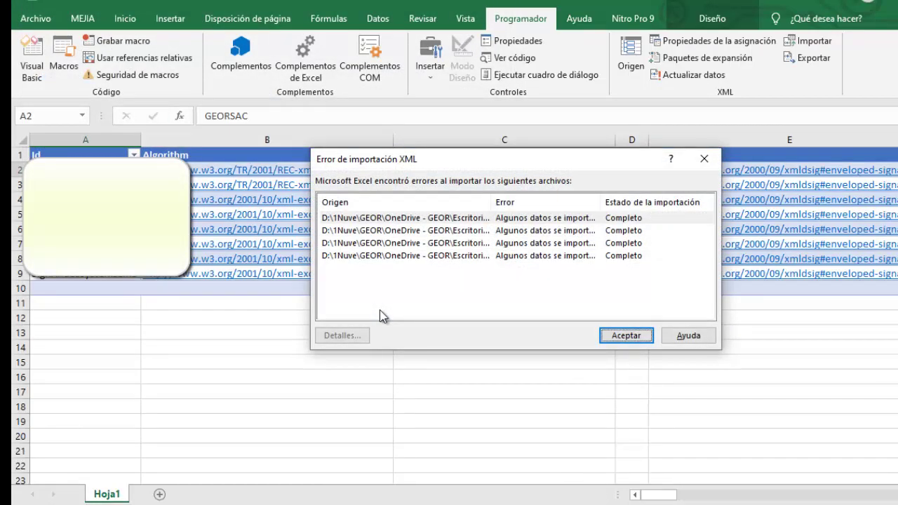
pyautogui.press('Return')
pyautogui.hscroll(10, 449, 281)
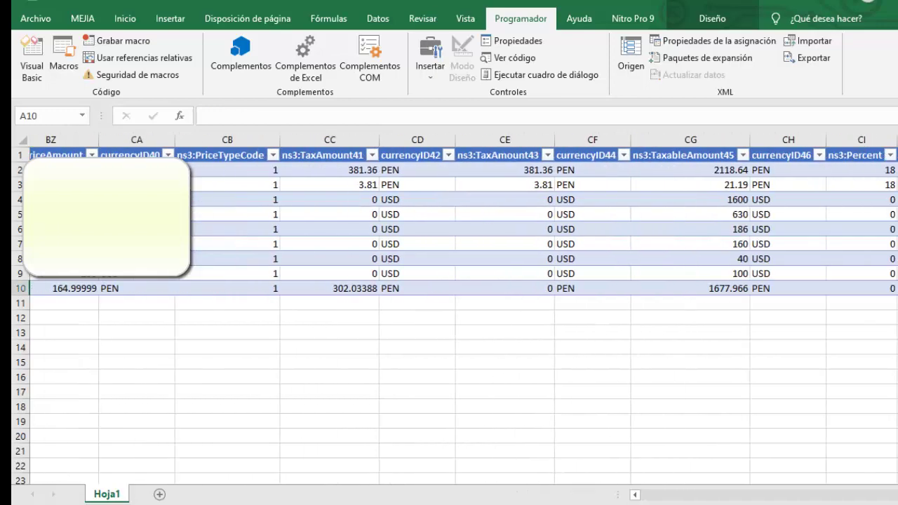
pyautogui.hscroll(3, 449, 309)
pyautogui.hscroll(1, 449, 309)
pyautogui.hscroll(1, 449, 309)
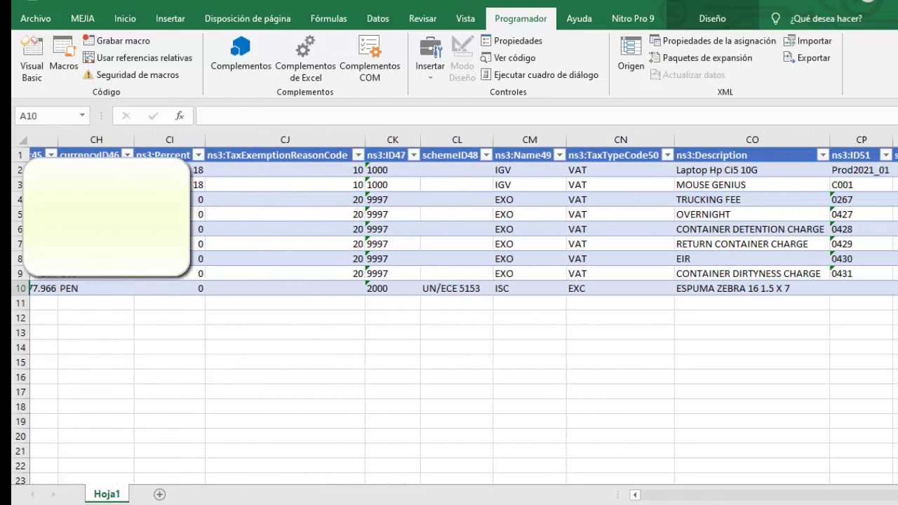
pyautogui.hscroll(1, 449, 309)
pyautogui.click(593, 140)
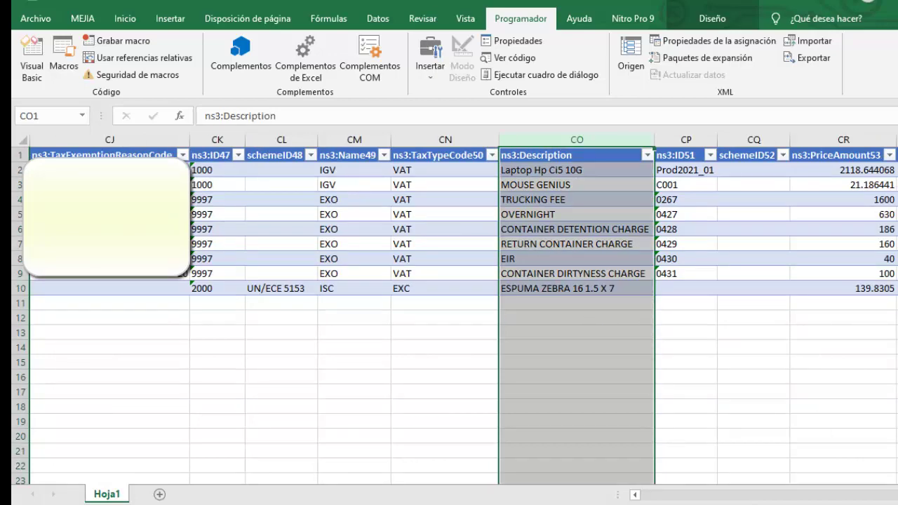
pyautogui.click(896, 140)
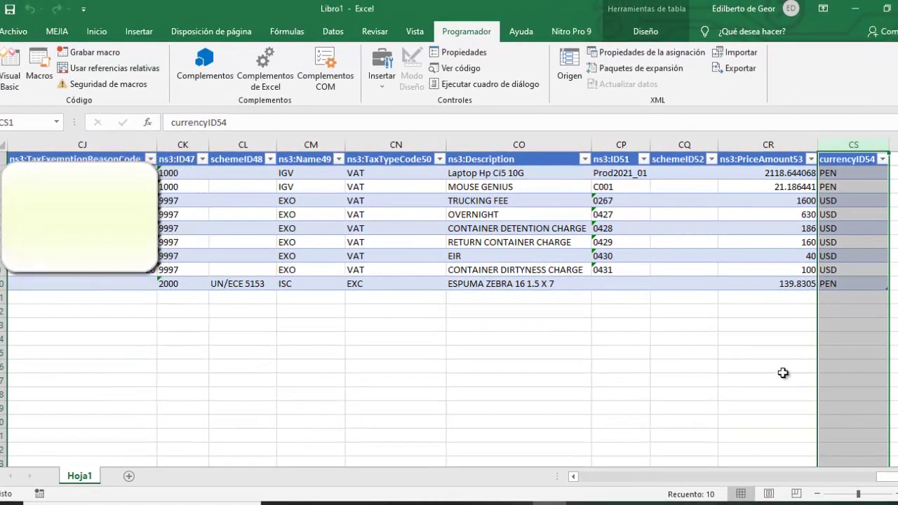
pyautogui.moveTo(886, 479); pyautogui.dragTo(628, 502)
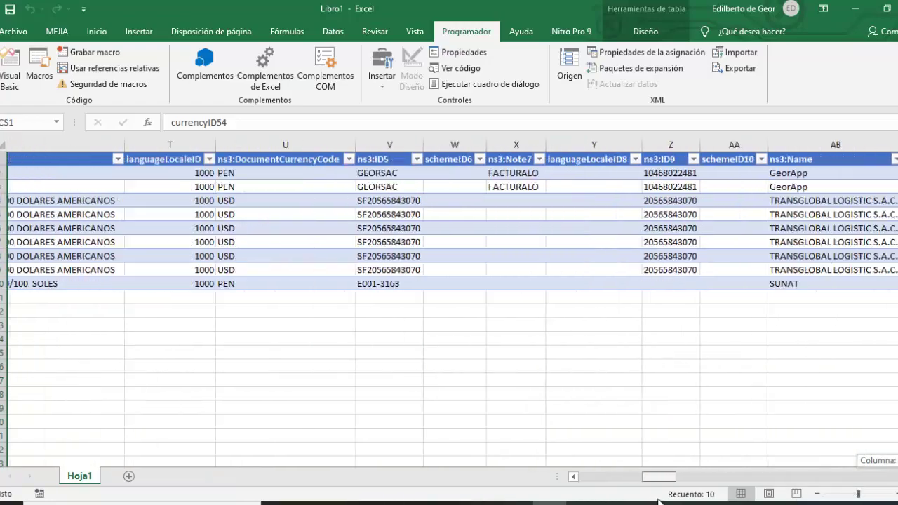
pyautogui.moveTo(629, 503)
pyautogui.mouseDown()
pyautogui.moveTo(778, 499)
pyautogui.moveTo(881, 480)
pyautogui.mouseUp()
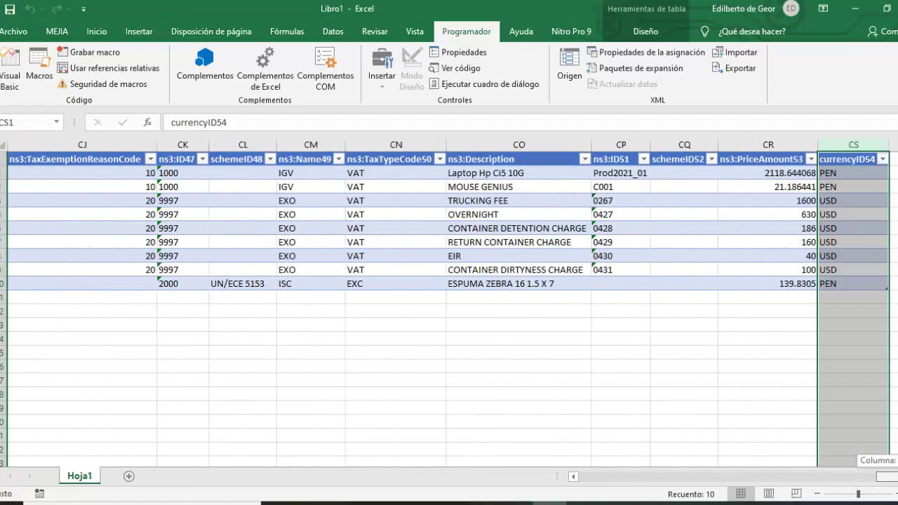